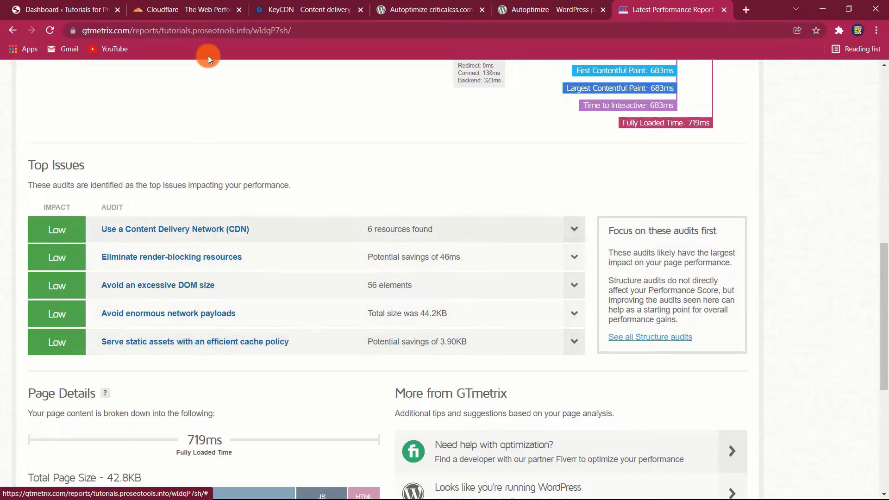
- Close the GTmetrix report and read through the Autoptimize plugin's description and FAQ
click(724, 9)
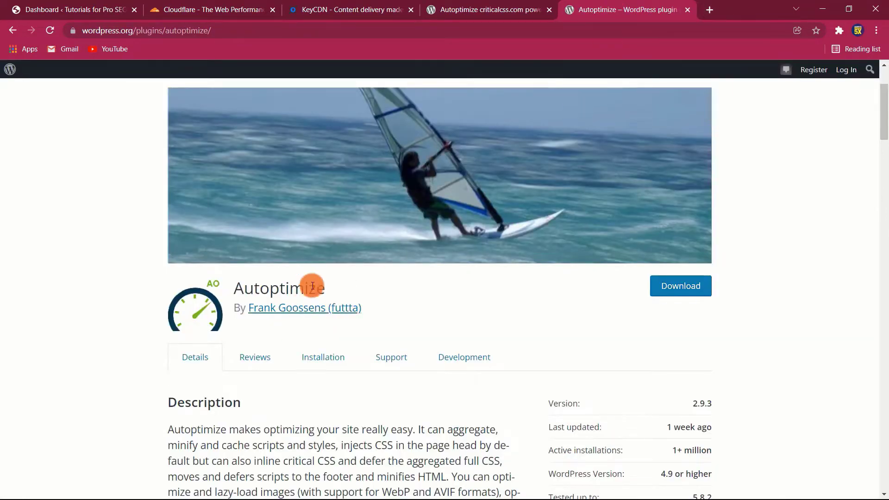
scroll(327, 287, down, 5)
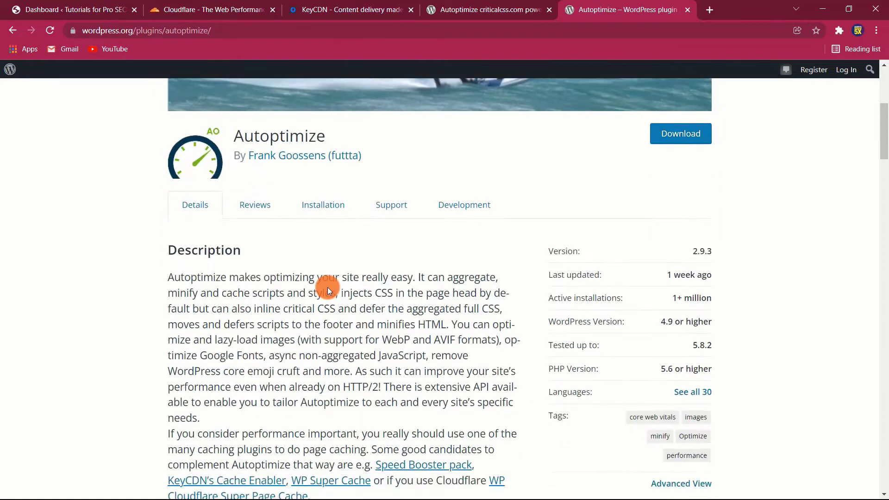
scroll(327, 287, up, 3)
scroll(328, 288, down, 6)
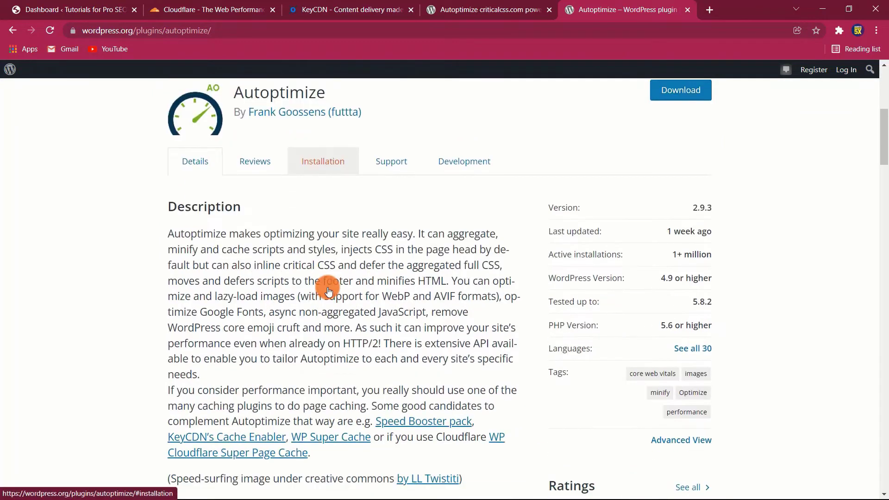
scroll(328, 291, down, 3)
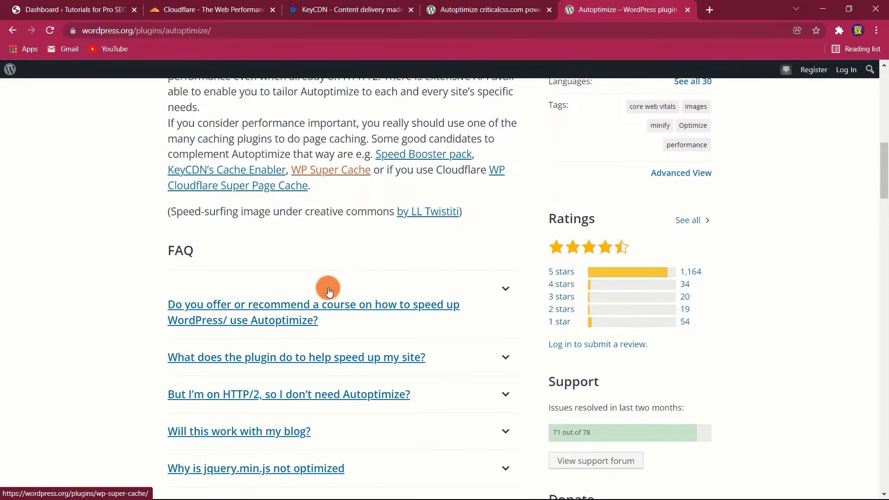
scroll(329, 290, up, 10)
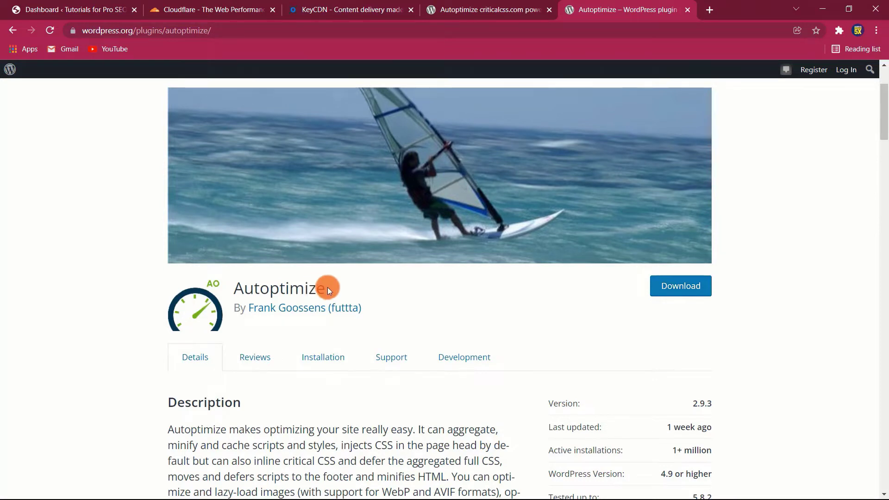
scroll(328, 289, down, 5)
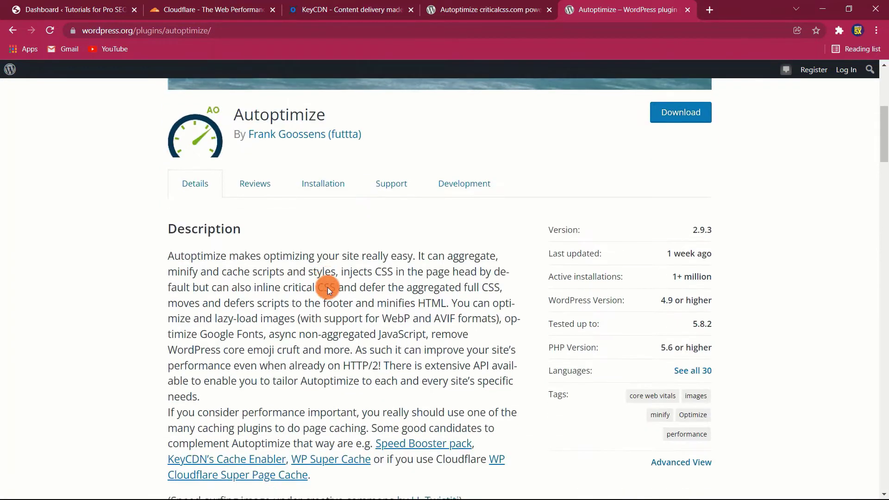
scroll(328, 287, up, 3)
scroll(328, 289, down, 6)
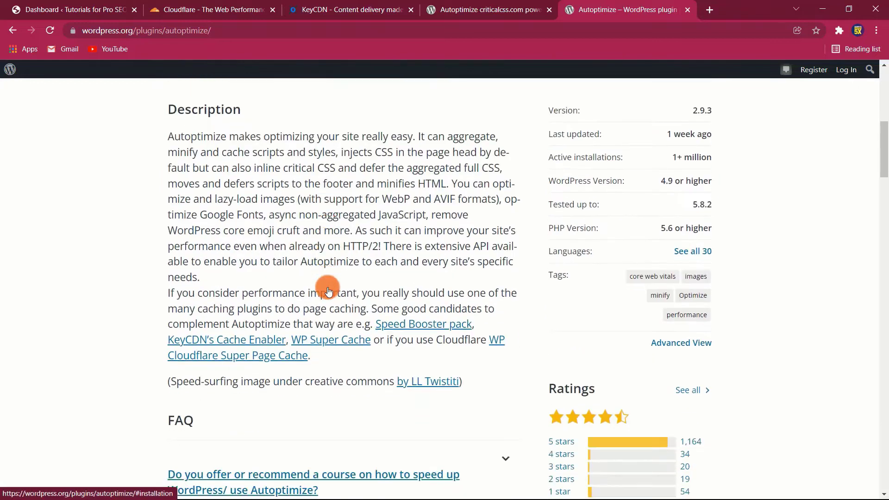
scroll(328, 289, down, 3)
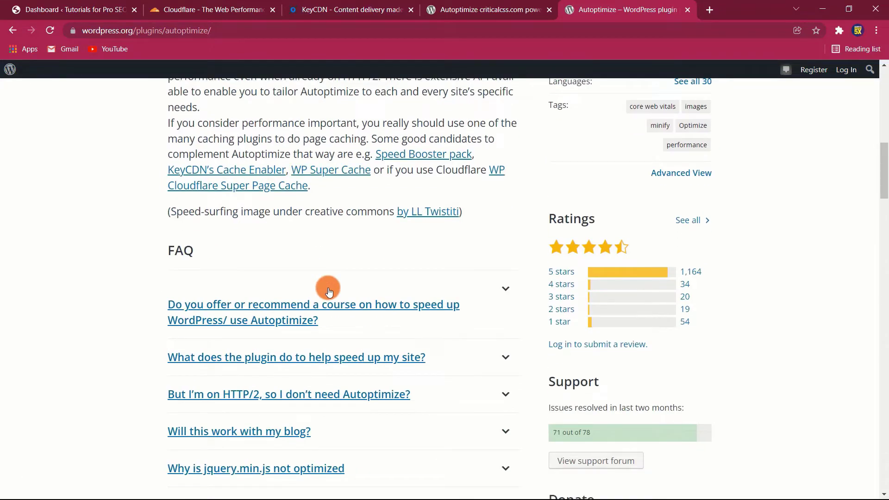
scroll(328, 289, up, 10)
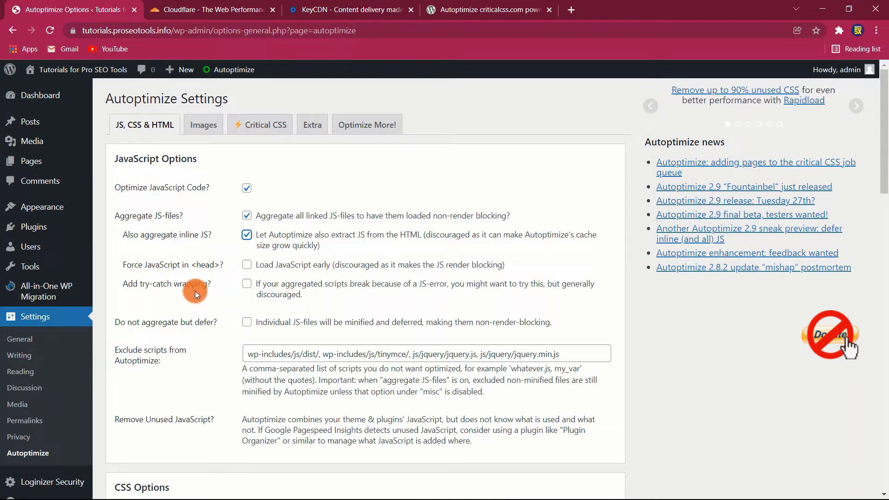
- Scroll down through the Autoptimize Settings page
scroll(324, 294, down, 6)
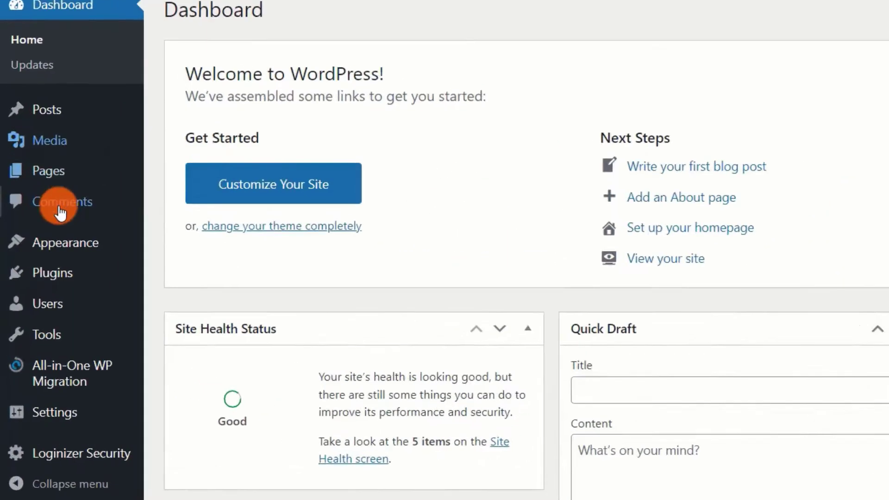
- Search 'autoptimize' under Plugins > Add New, then install and activate Autoptimize
mouse_move(41, 250)
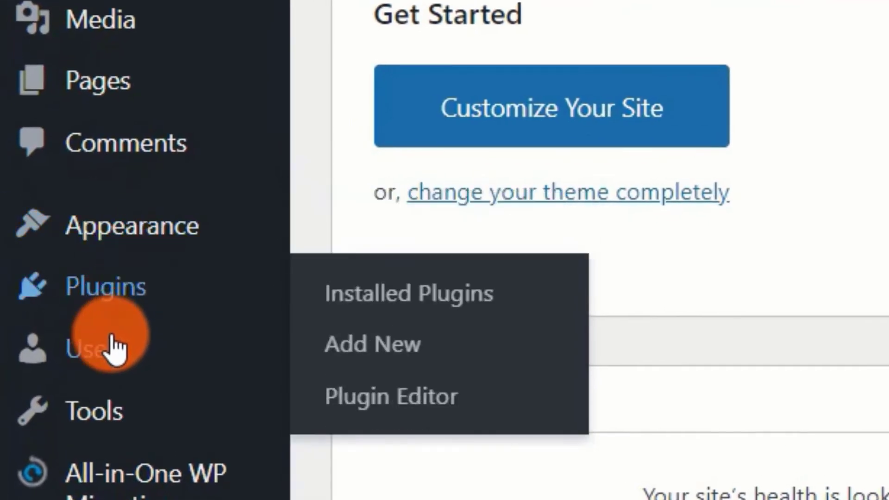
mouse_move(128, 294)
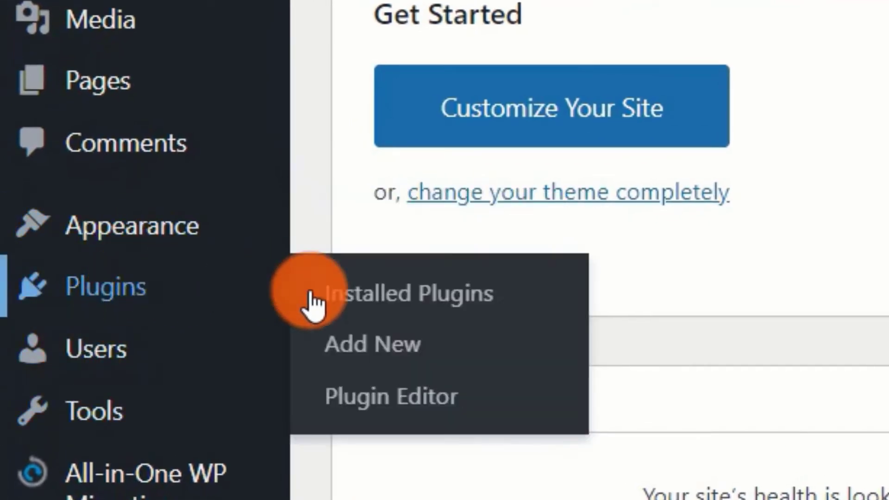
click(371, 351)
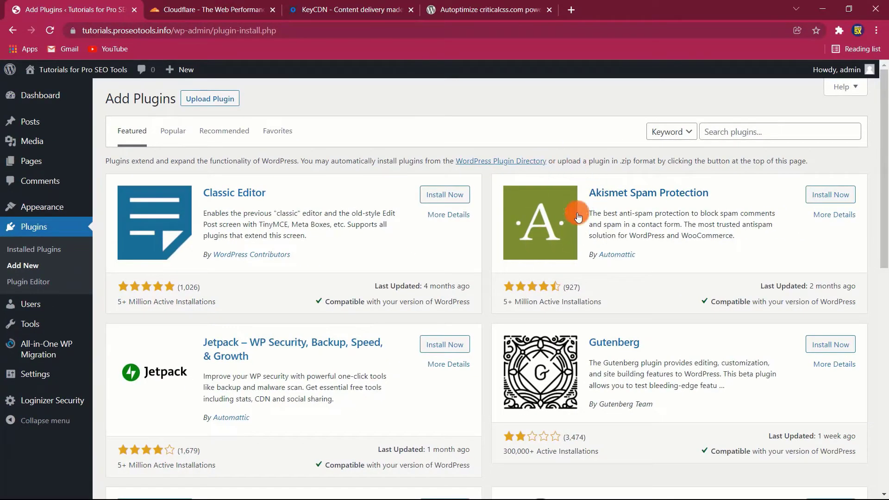
click(741, 136)
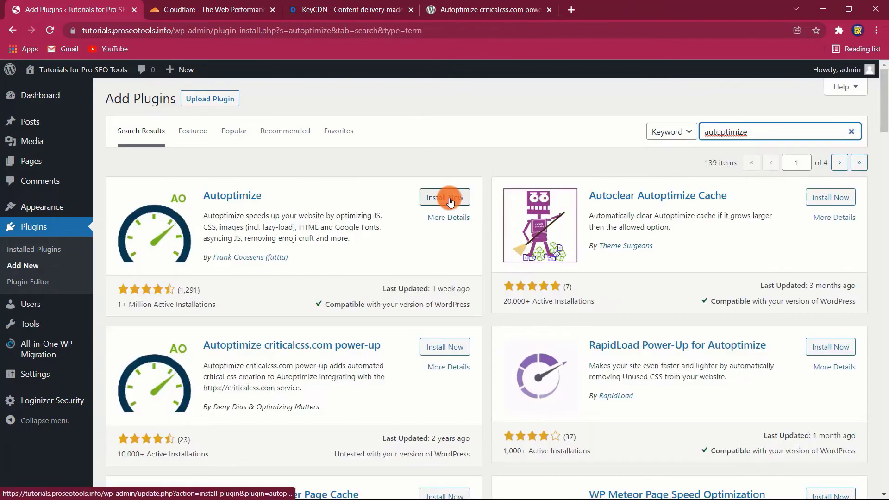
click(450, 203)
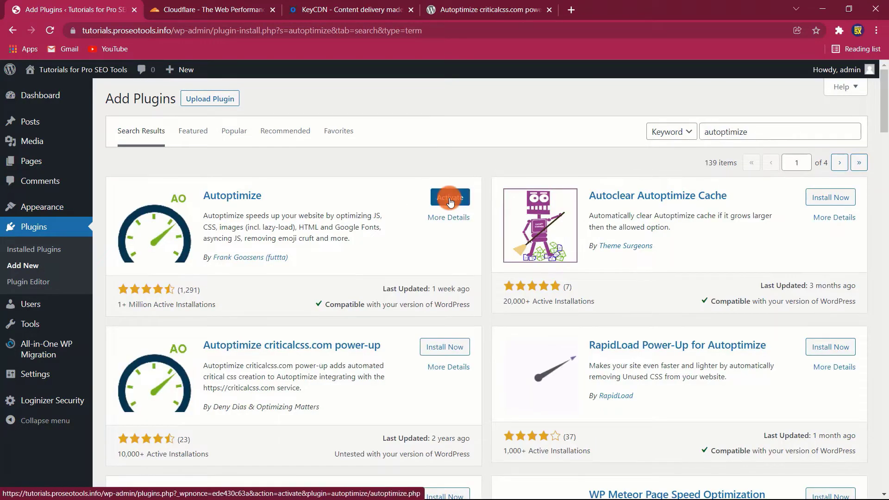
click(450, 202)
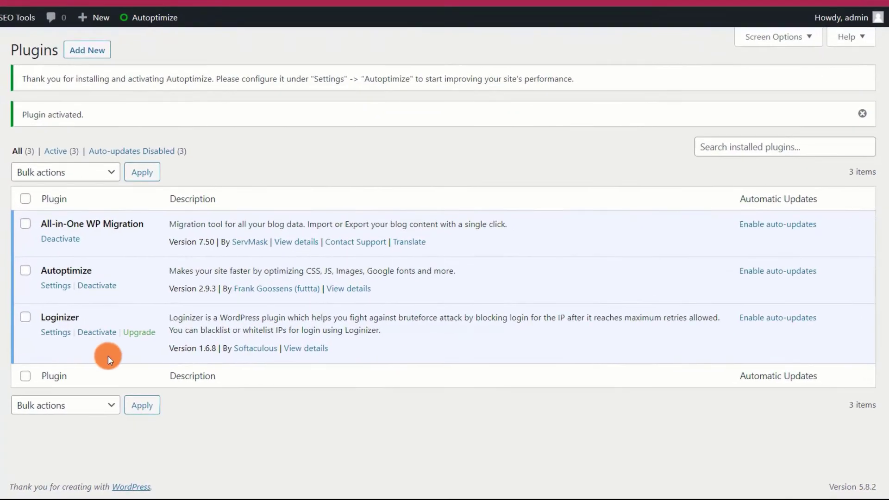
- Open Autoptimize Settings from the plugin list and tick 'Optimize JavaScript Code?'
click(56, 285)
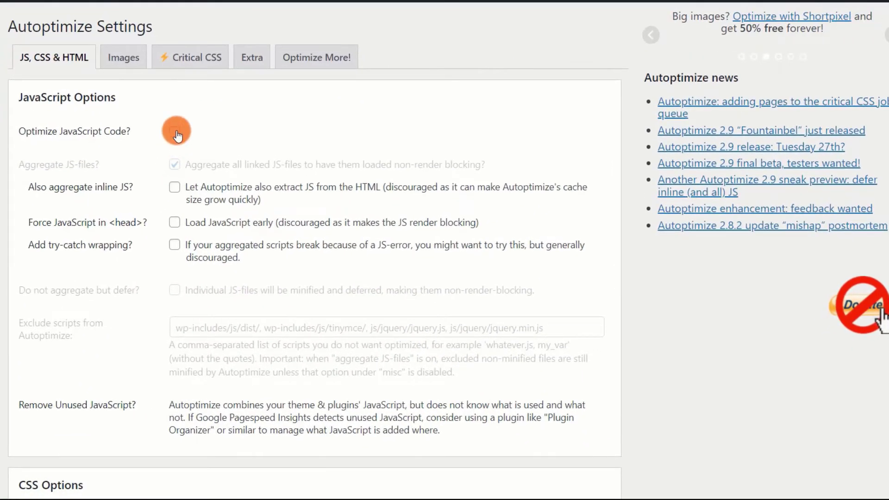
click(175, 132)
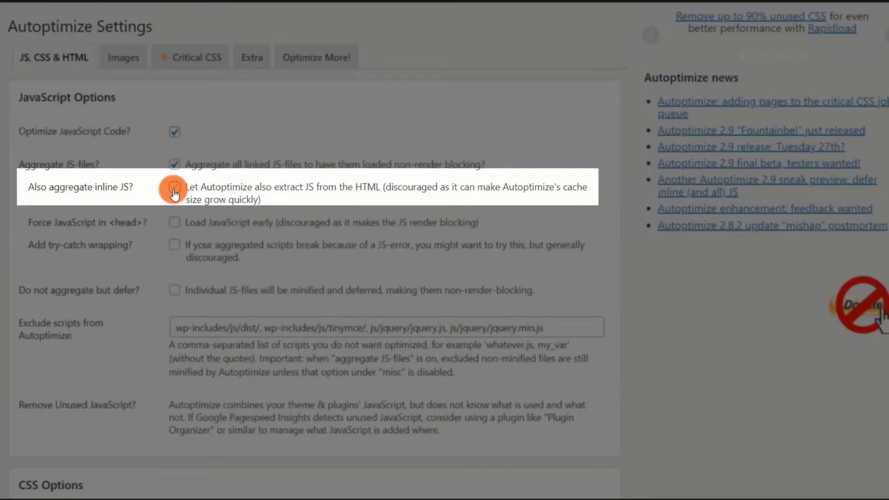
- Tick 'Also aggregate inline JS?' in JavaScript Options
click(174, 187)
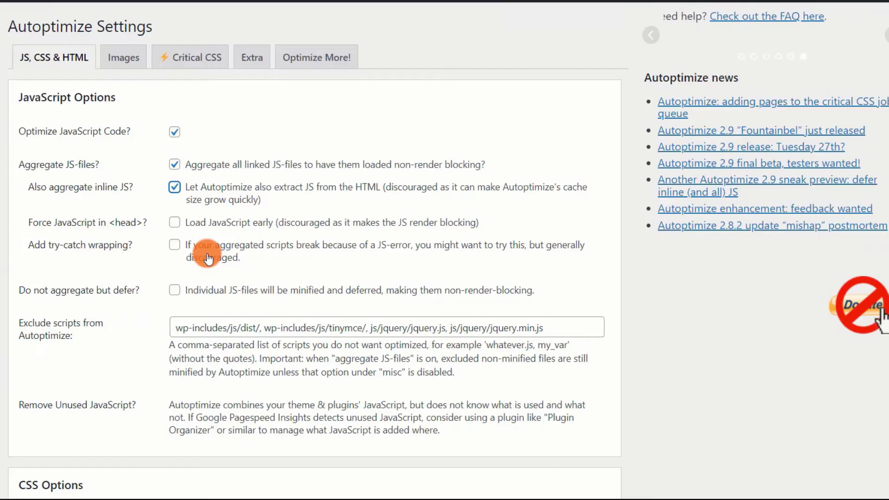
- Scroll down to the CSS Options section of the Autoptimize settings
scroll(207, 258, down, 6)
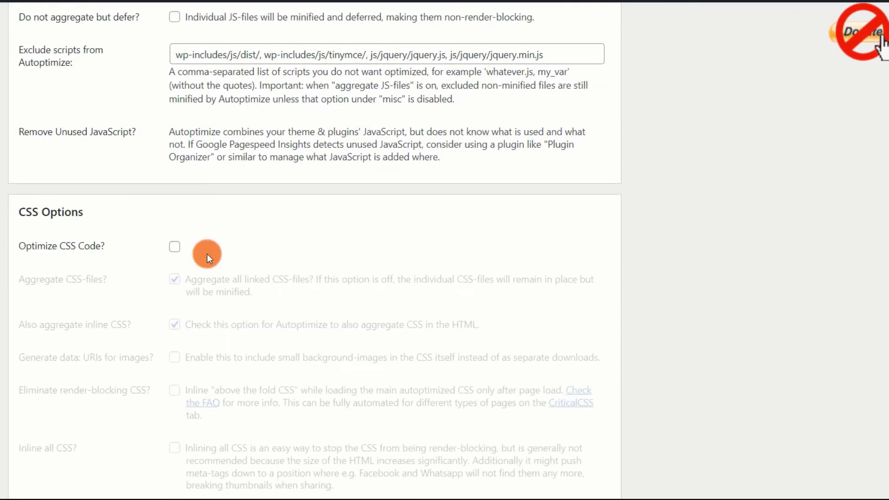
scroll(207, 253, down, 2)
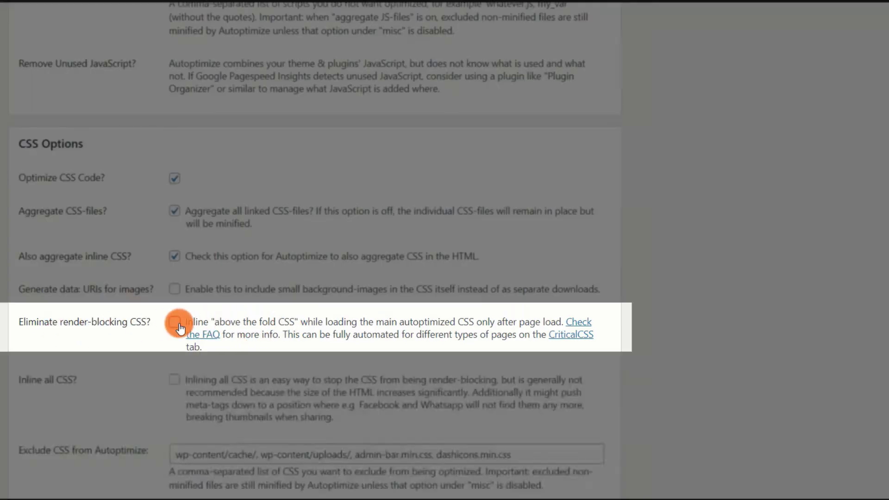
- Tick 'Eliminate render-blocking CSS?' and move down to HTML Options
click(175, 323)
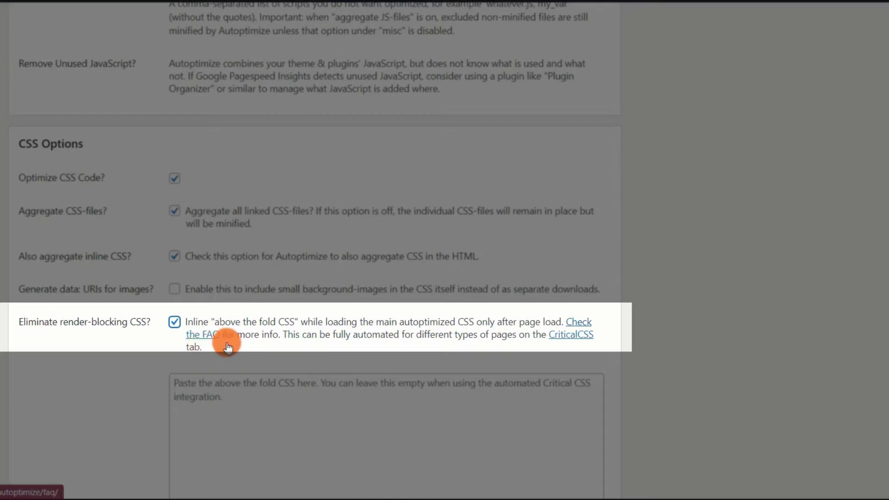
scroll(159, 355, down, 3)
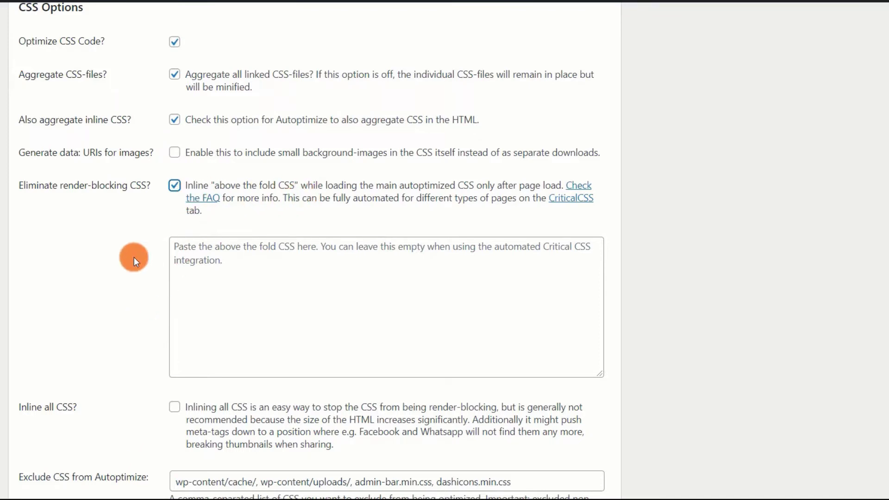
scroll(134, 257, down, 3)
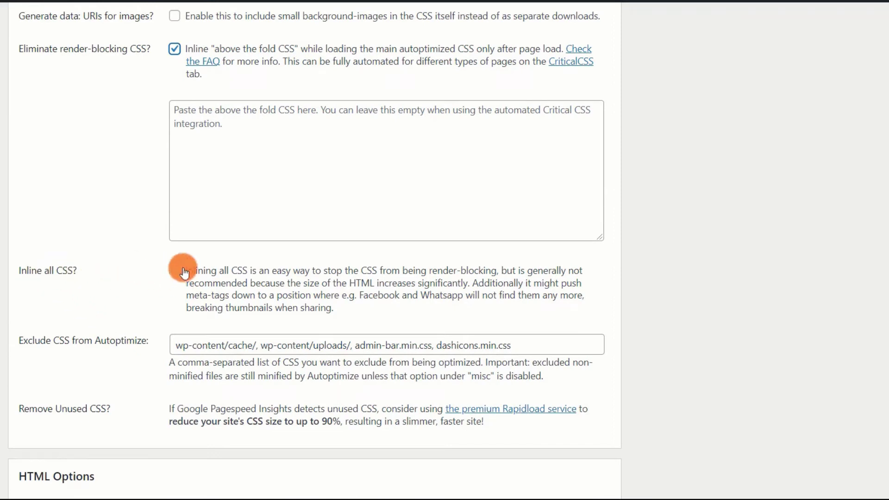
scroll(178, 290, down, 2)
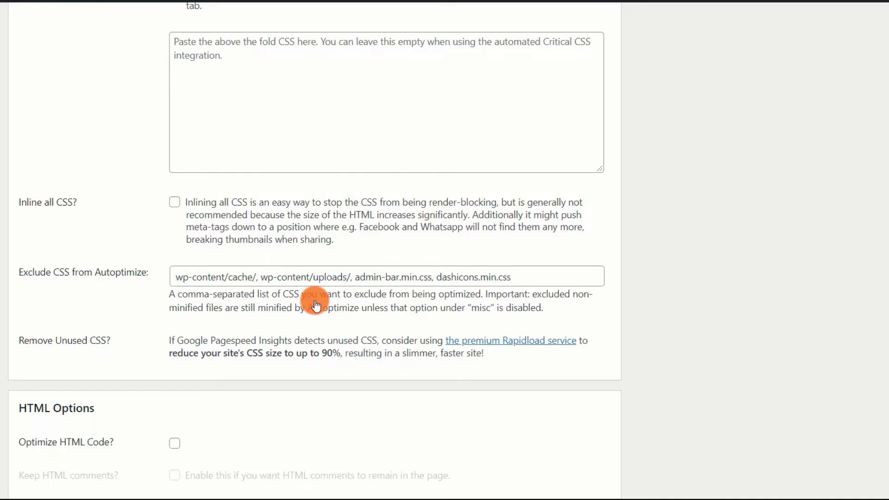
scroll(315, 306, down, 5)
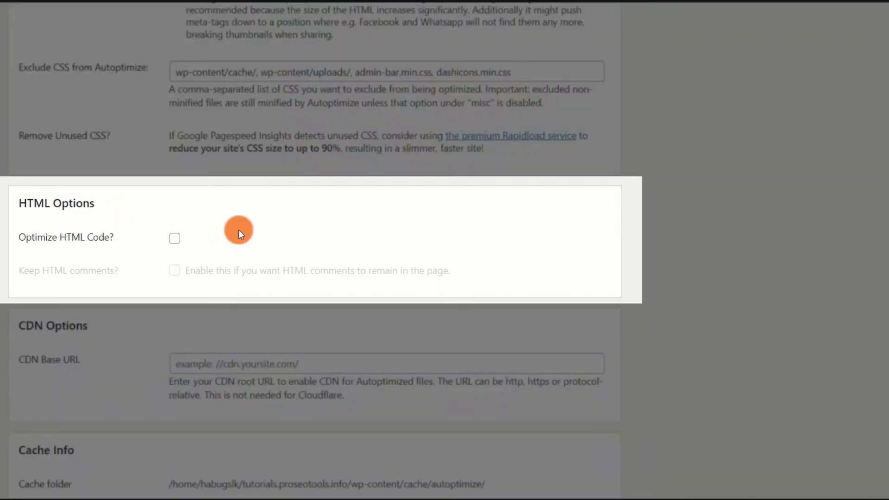
- Tick 'Optimize HTML Code?' with 'Keep HTML comments?' left unticked
click(175, 238)
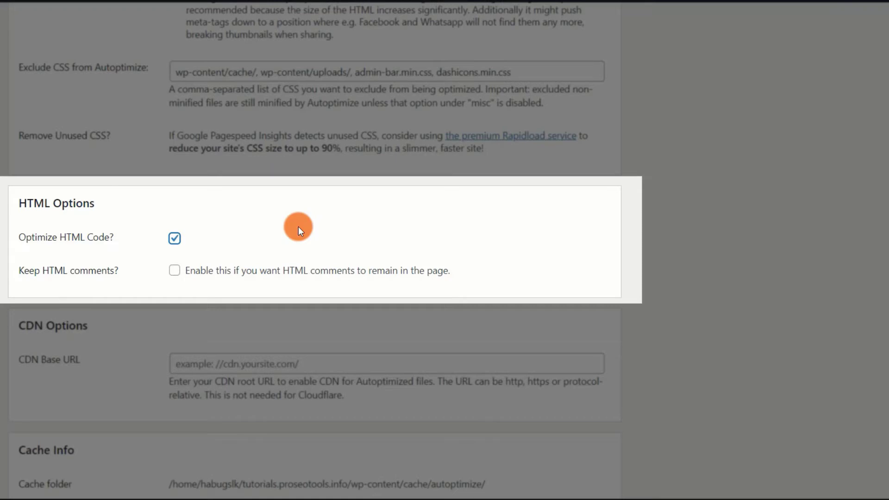
scroll(298, 226, up, 3)
scroll(298, 226, down, 1)
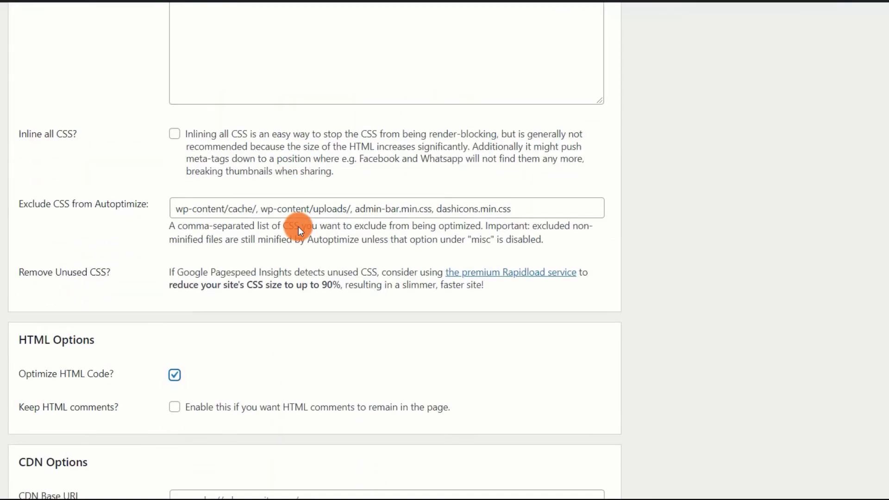
scroll(298, 228, down, 3)
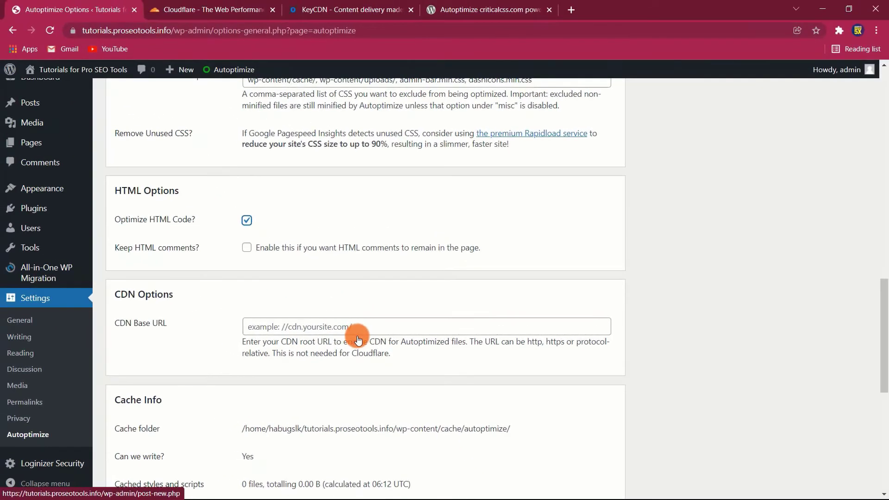
- Switch to the Cloudflare website tab
click(240, 4)
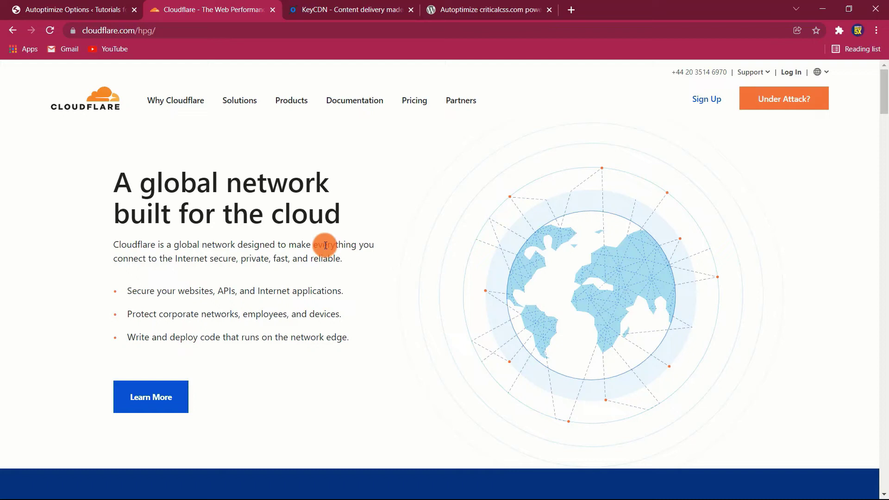
- View the KeyCDN site, then return to the Autoptimize settings tab
click(354, 6)
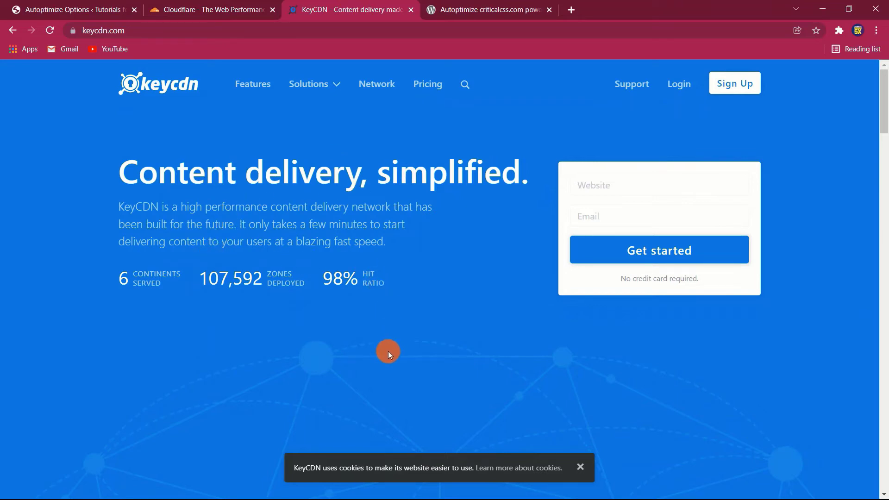
click(99, 10)
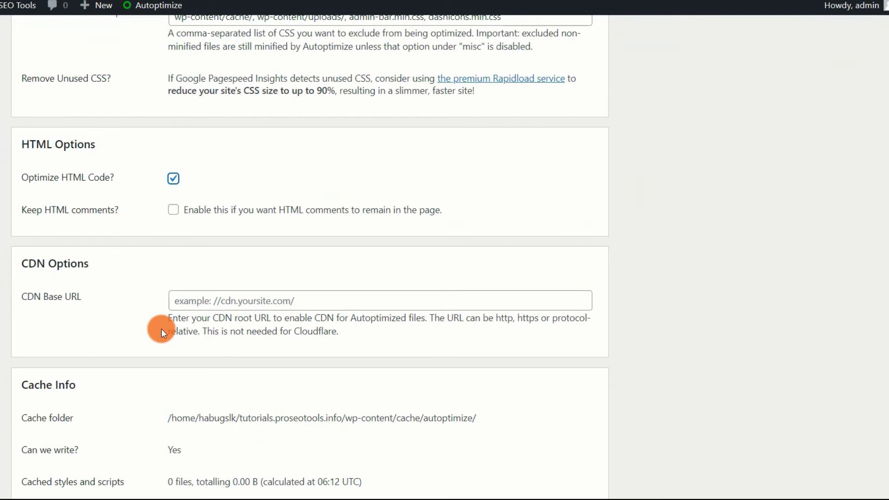
- Uncheck 'Minify excluded CSS and JS files' and 'Also optimize for logged in editors/administrators', then save
scroll(161, 328, down, 3)
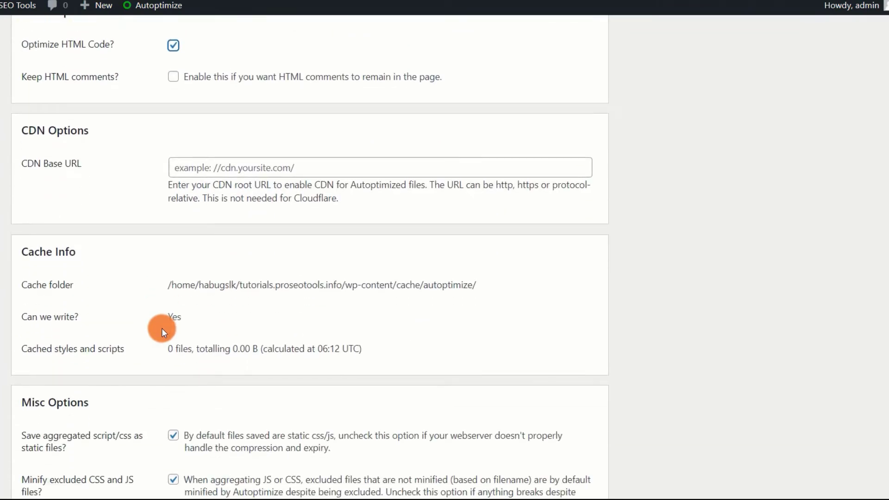
scroll(162, 328, down, 3)
scroll(162, 328, down, 2)
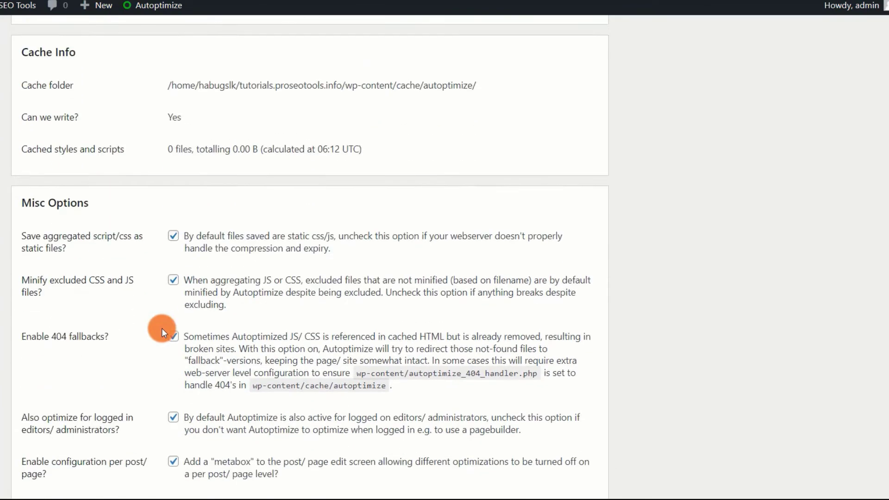
scroll(162, 327, down, 2)
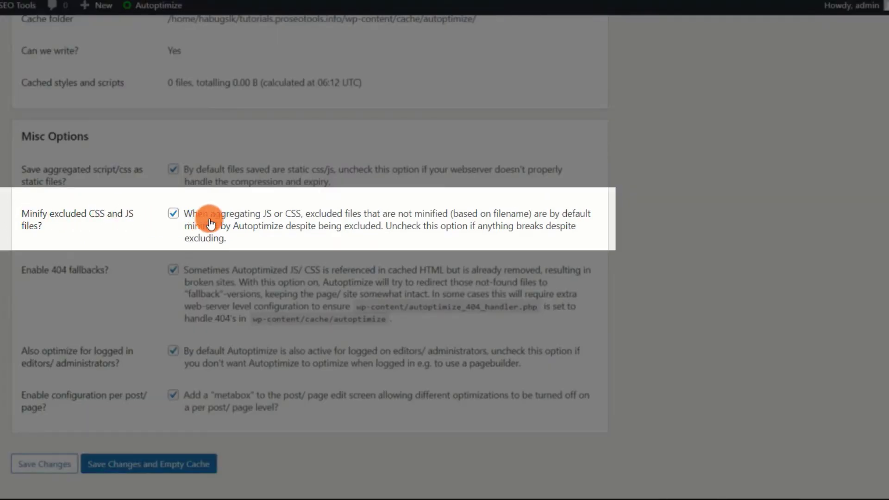
click(173, 215)
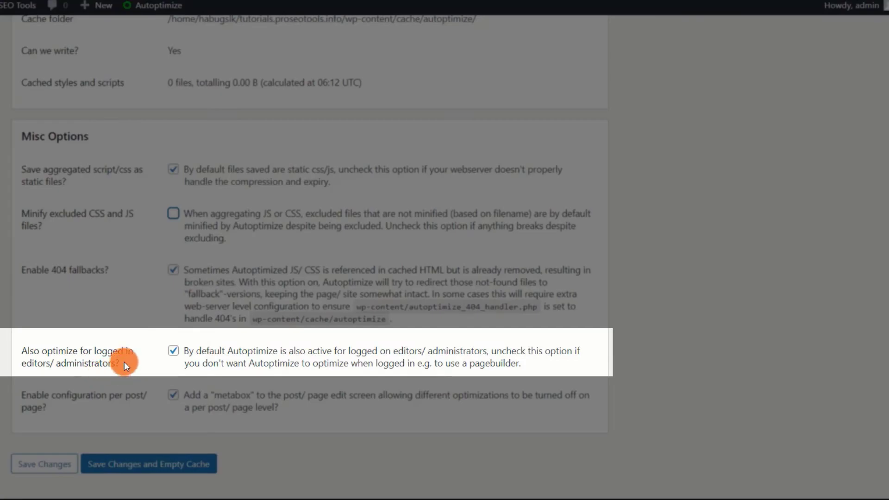
click(173, 351)
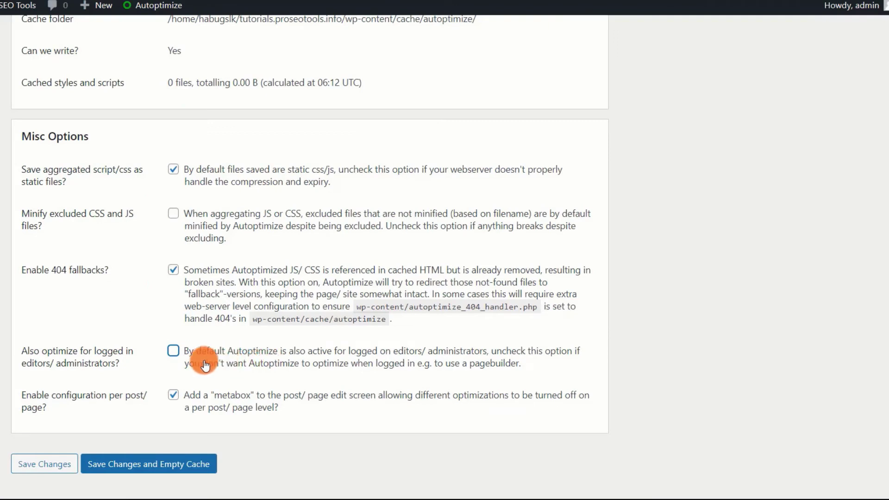
click(48, 470)
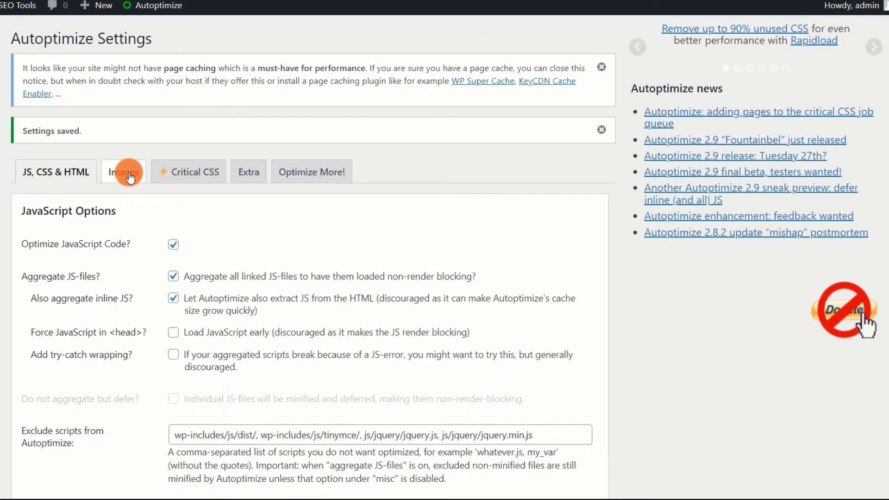
- View the Images tab without changes, then move on to the Critical CSS tab
click(130, 177)
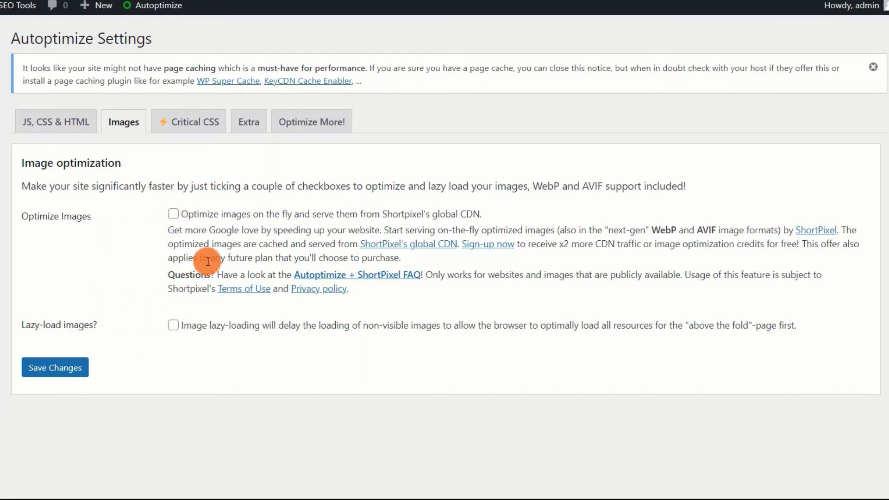
click(194, 128)
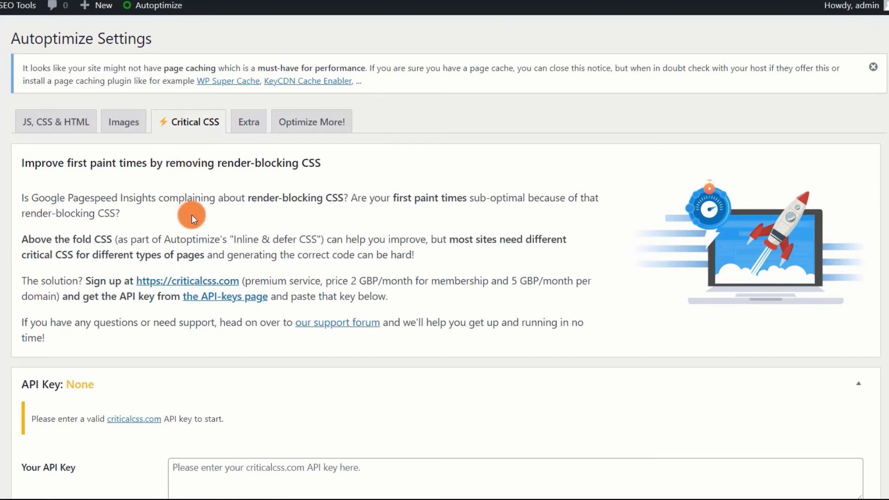
- Scroll through the Critical CSS settings, showing API Key: None and an empty criticalcss.com key field
scroll(192, 215, down, 2)
scroll(193, 214, down, 2)
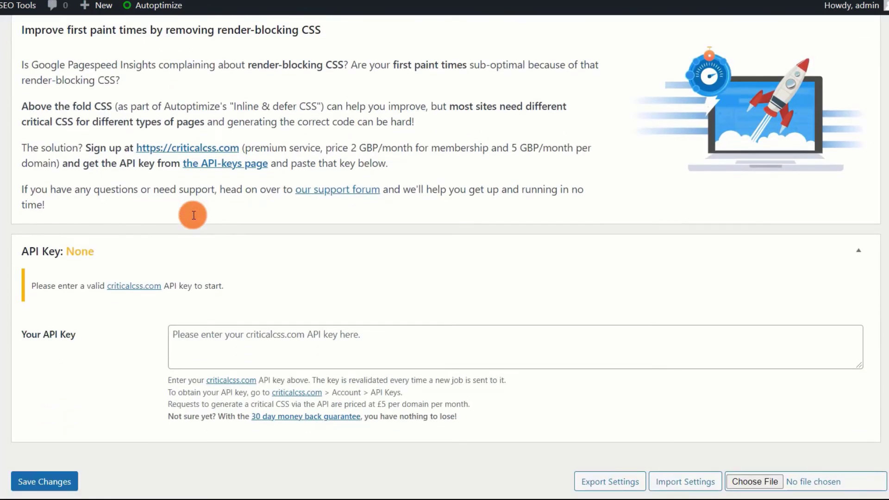
scroll(192, 215, up, 2)
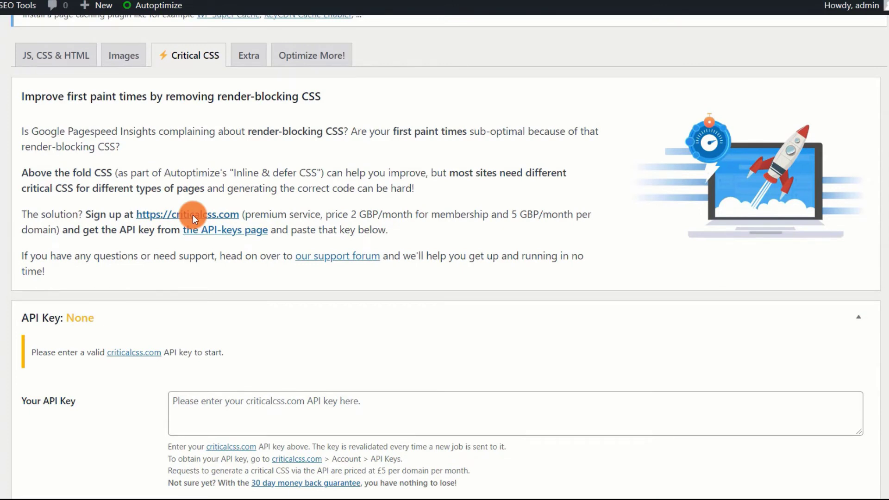
scroll(193, 215, down, 2)
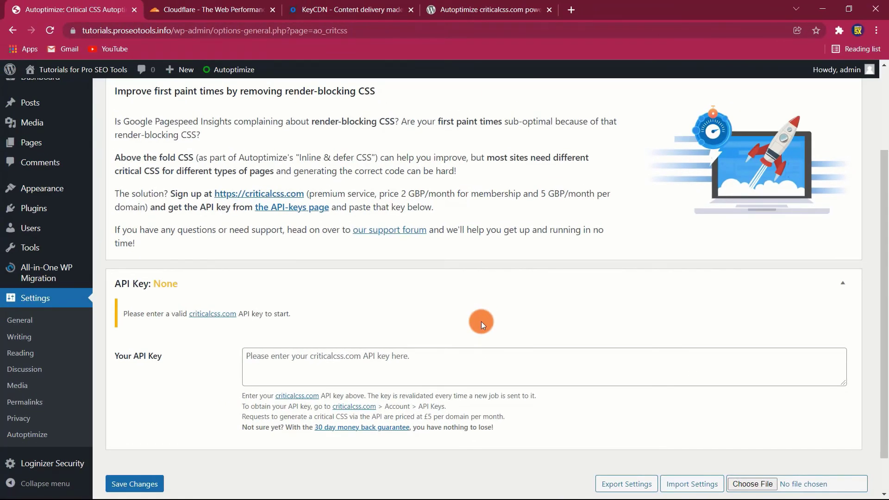
- Read the criticalcss.com power-up support topic, then return to the Autoptimize Critical CSS page
click(499, 9)
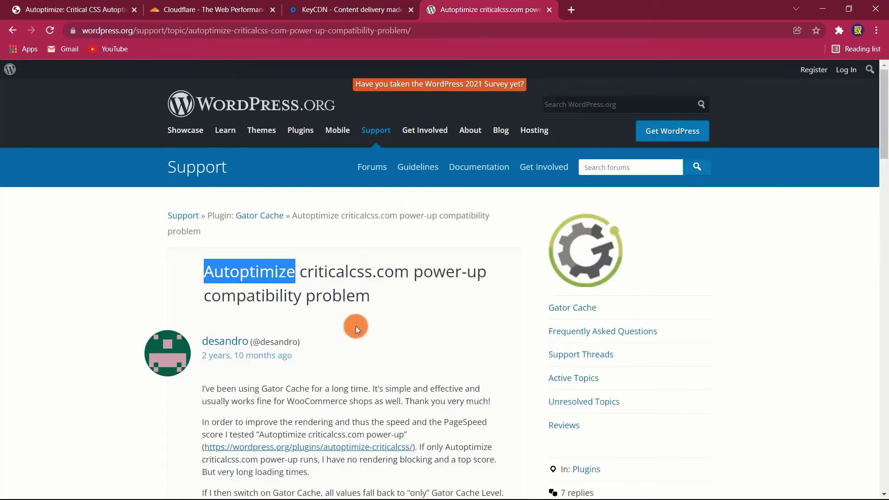
click(393, 293)
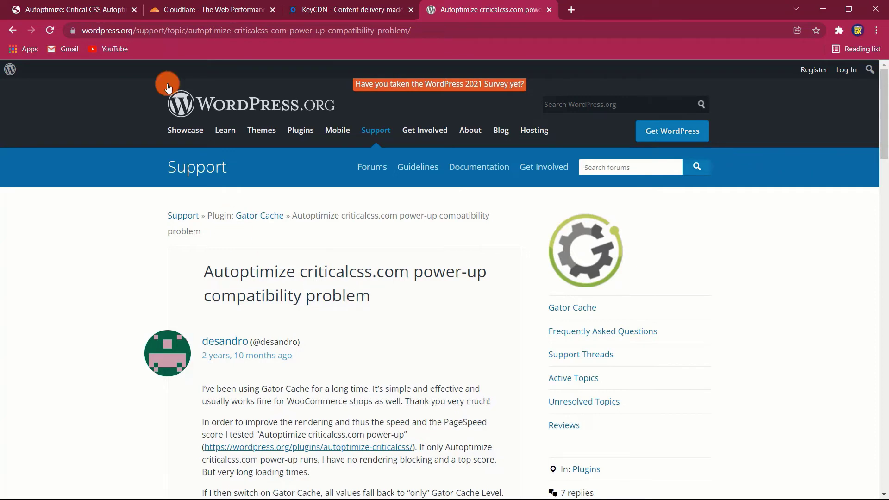
click(85, 3)
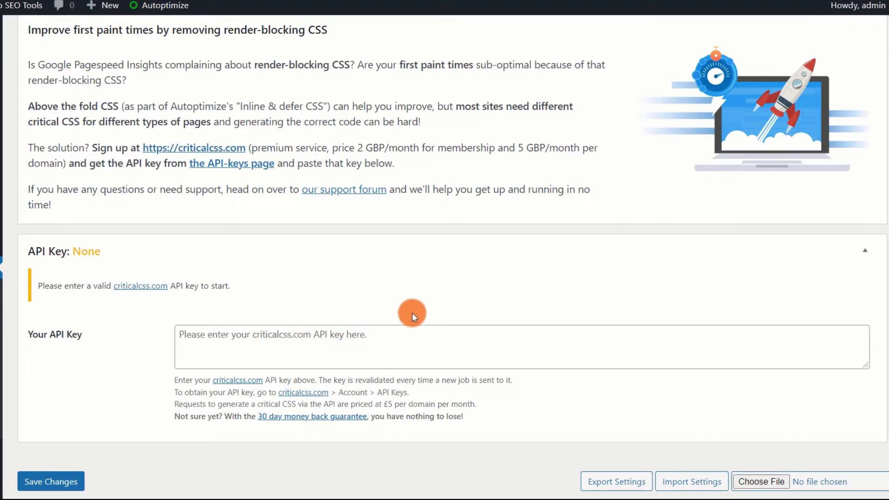
scroll(412, 313, up, 2)
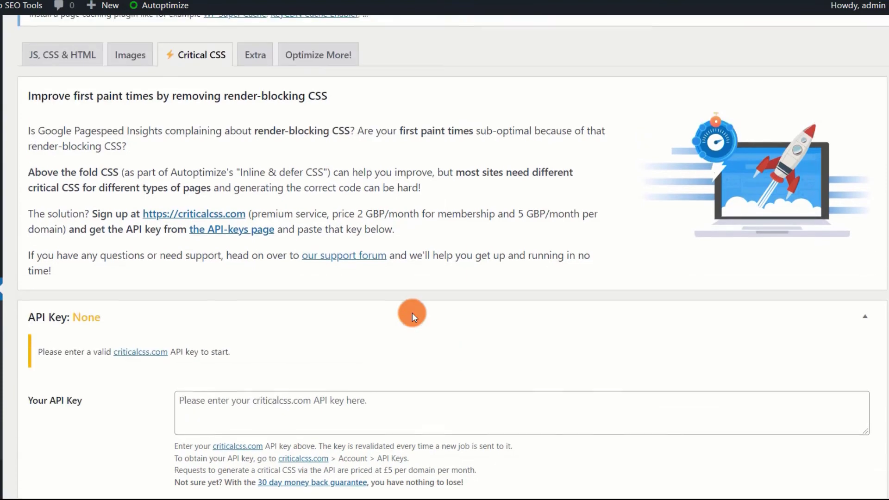
scroll(412, 312, down, 2)
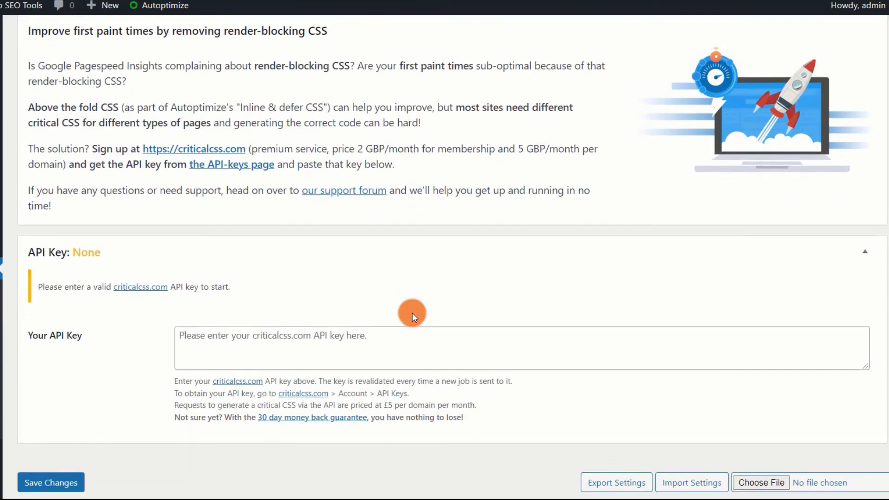
scroll(412, 312, up, 4)
- On the Extra tab, tick 'Remove emojis', leaving query strings unchecked
click(261, 121)
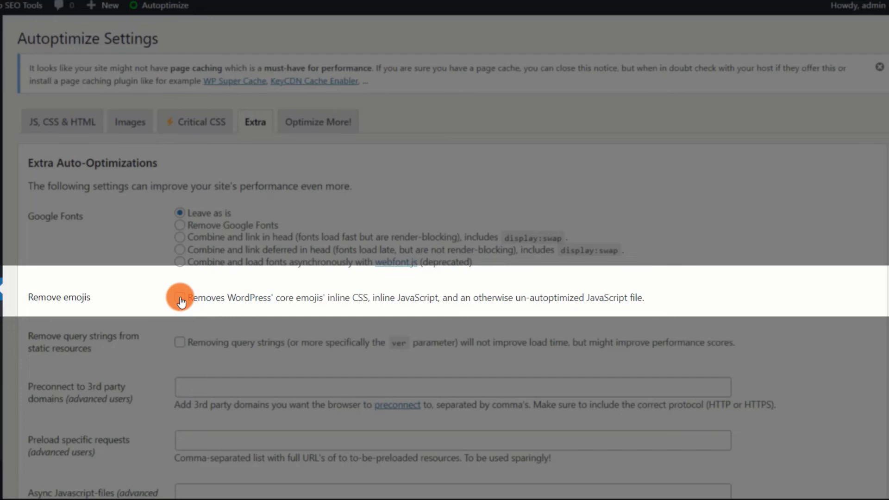
click(180, 299)
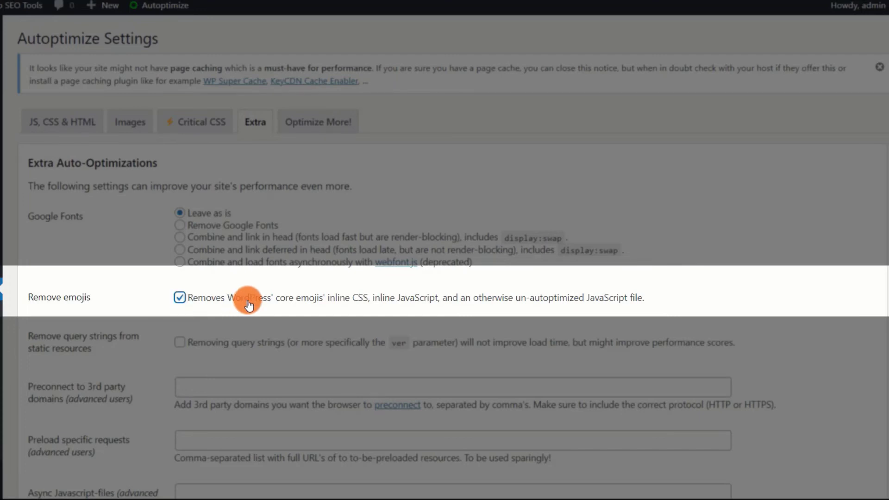
scroll(249, 303, down, 2)
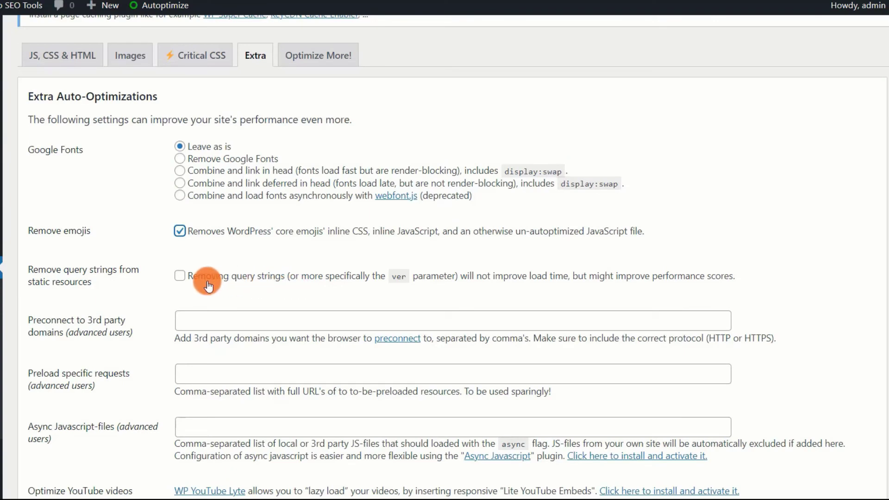
- Tick 'Remove query strings from static resources' and save the Extra options
click(180, 276)
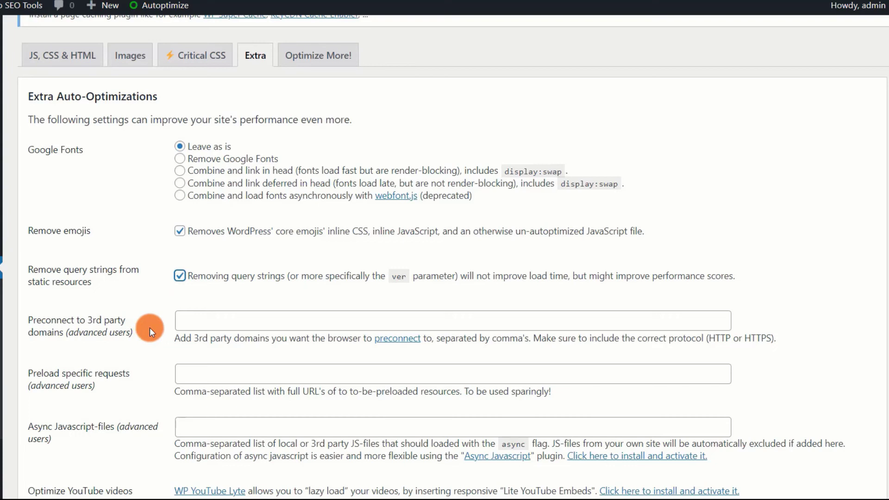
scroll(150, 327, down, 2)
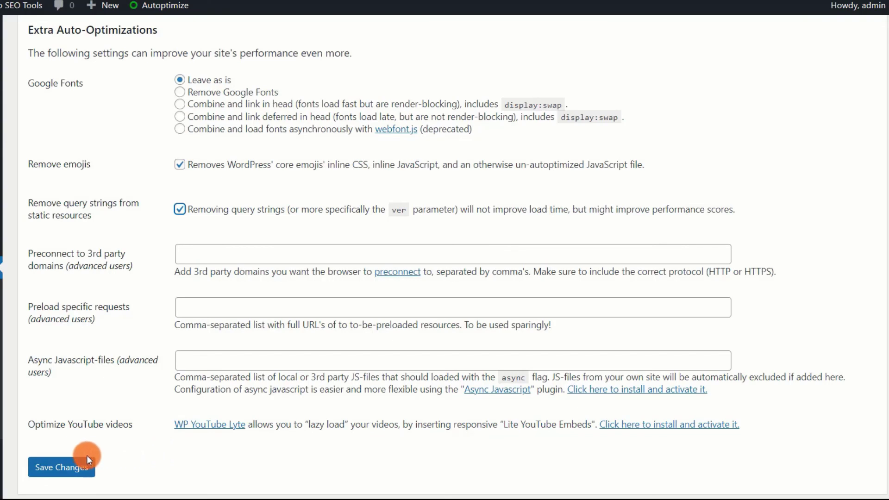
click(69, 468)
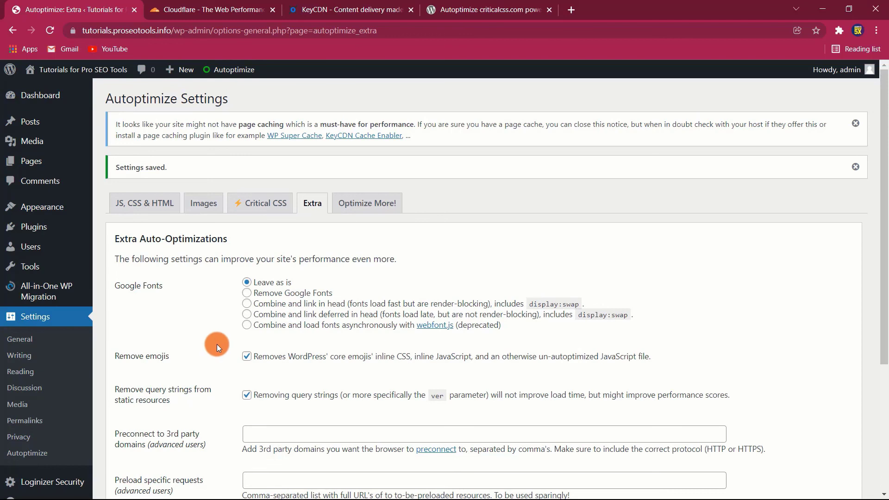
- Return to the JS, CSS & HTML tab and review the enabled JavaScript Options
scroll(216, 344, down, 5)
scroll(217, 344, up, 5)
click(145, 207)
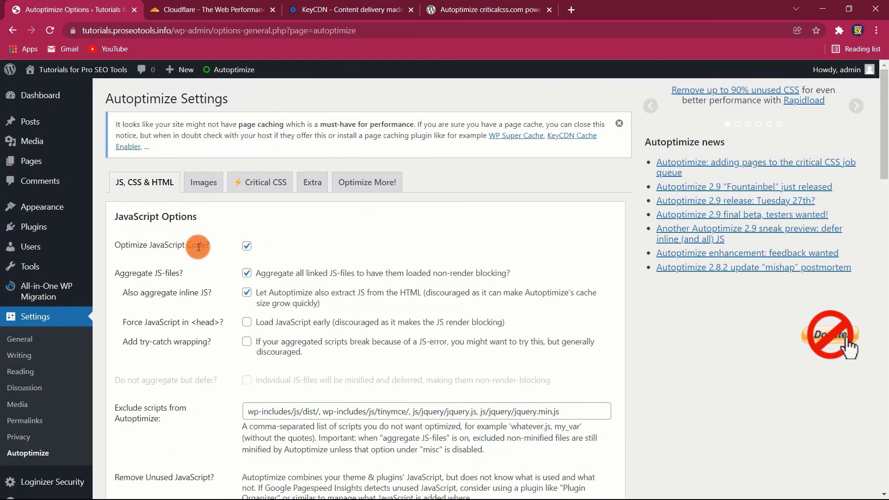
scroll(219, 248, down, 3)
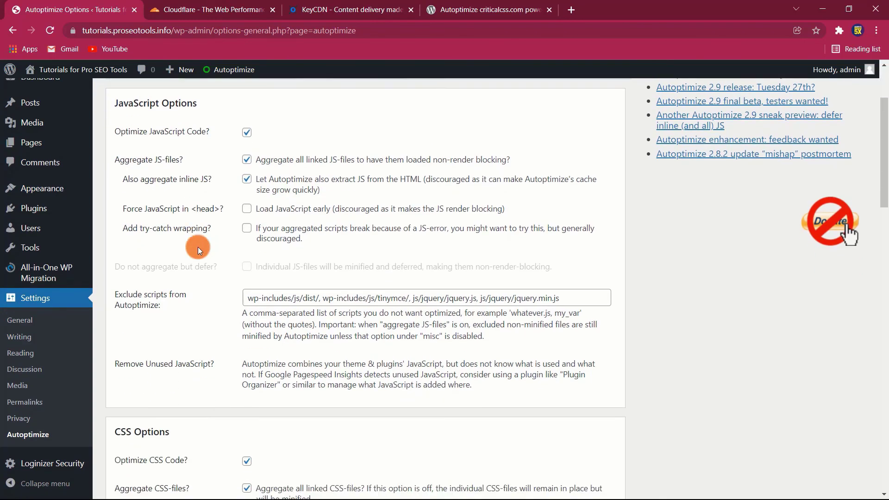
scroll(199, 250, up, 2)
scroll(199, 250, up, 1)
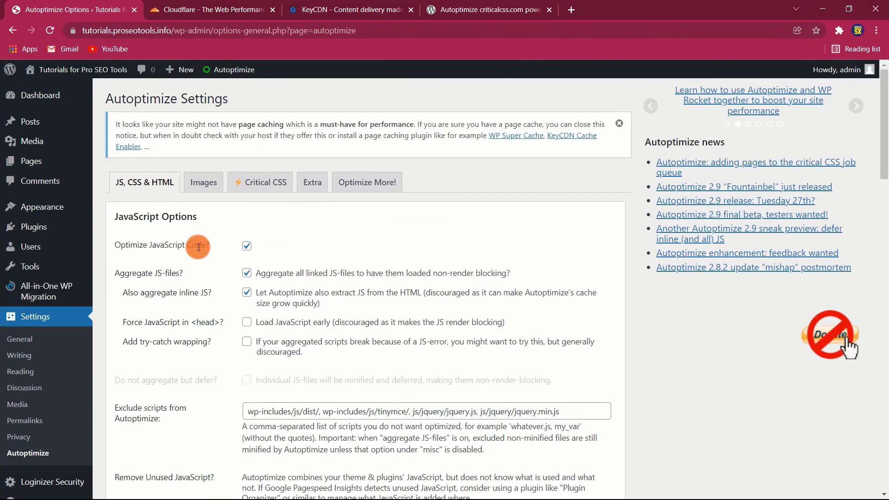
scroll(198, 246, down, 1)
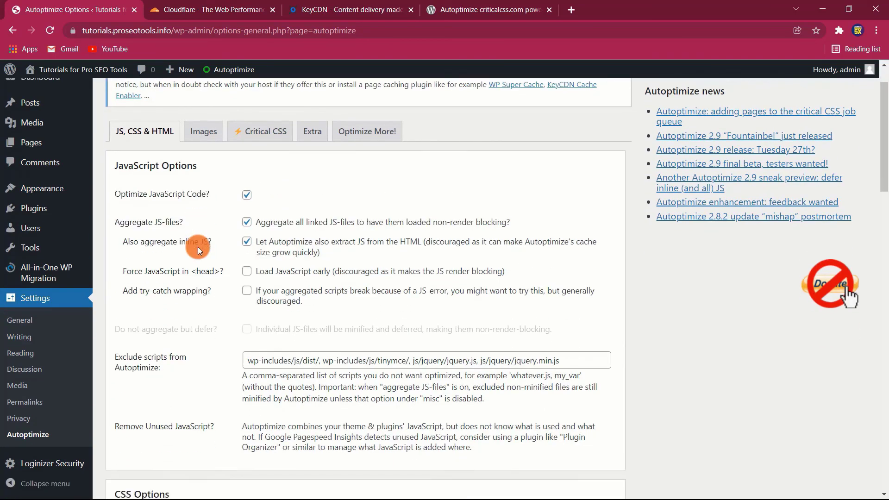
scroll(198, 246, down, 2)
scroll(198, 246, up, 2)
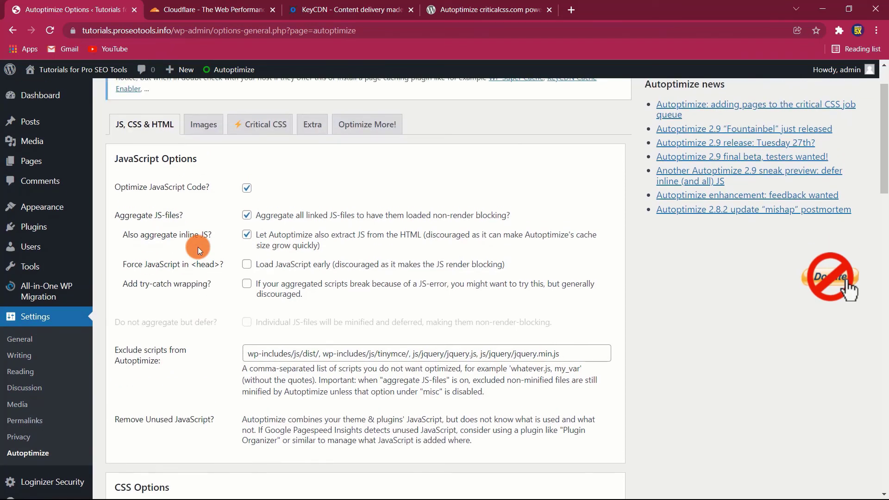